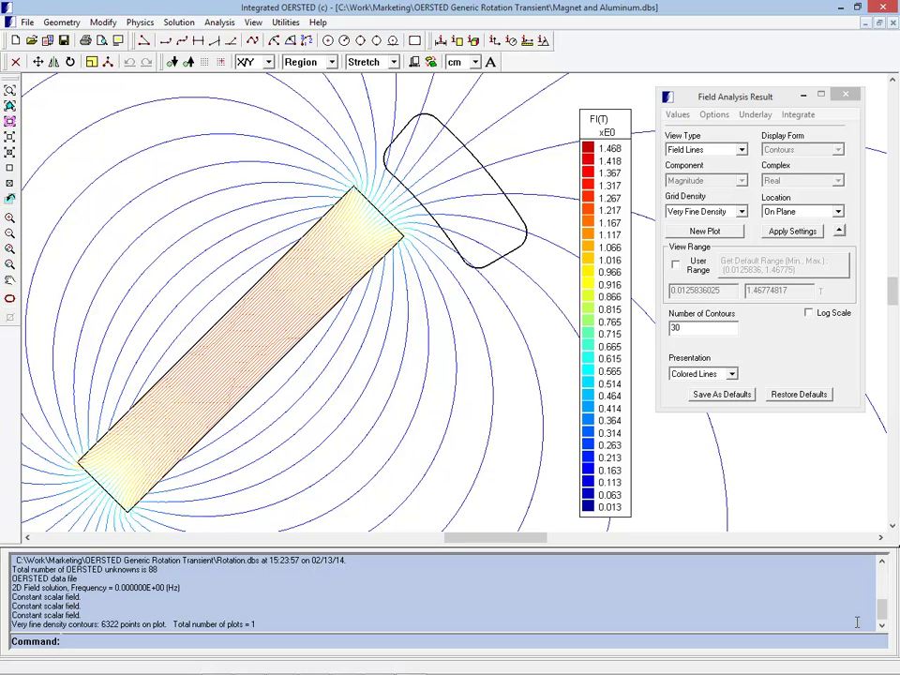
- Inquire in the Material Table that the rectangle is Neodymium 45 MGOe Sintered and the rounded piece pure Aluminum
{"action": "left_click", "coordinate": [140, 22]}
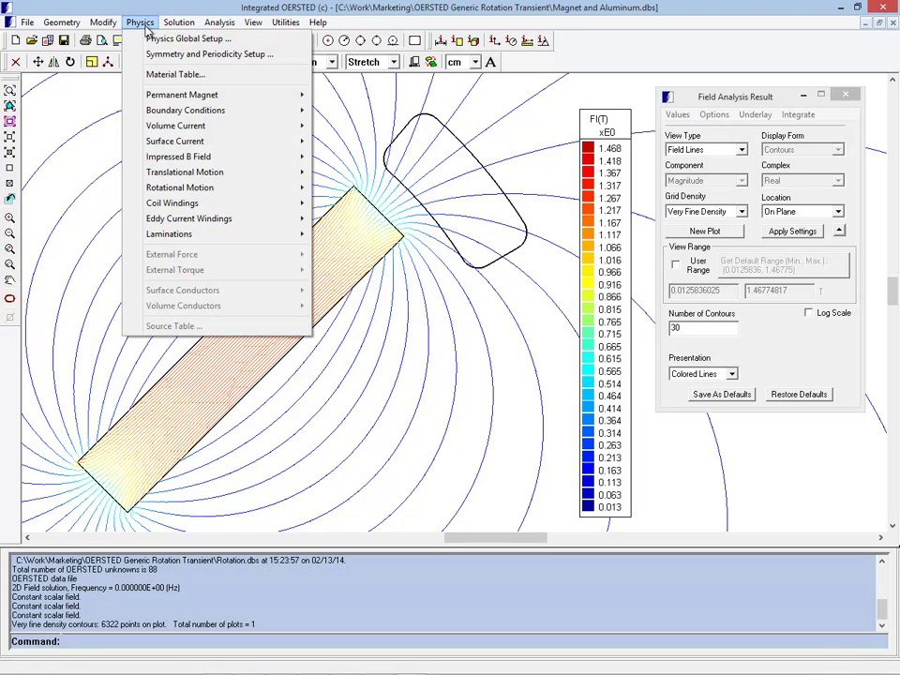
{"action": "left_click", "coordinate": [169, 74]}
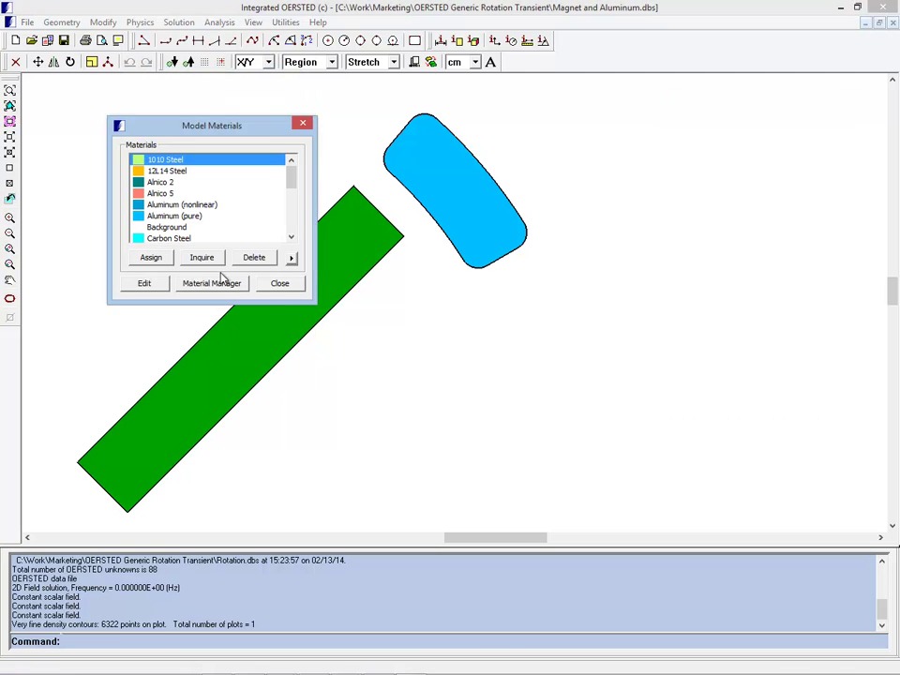
{"action": "left_click", "coordinate": [201, 258]}
{"action": "left_click", "coordinate": [380, 236]}
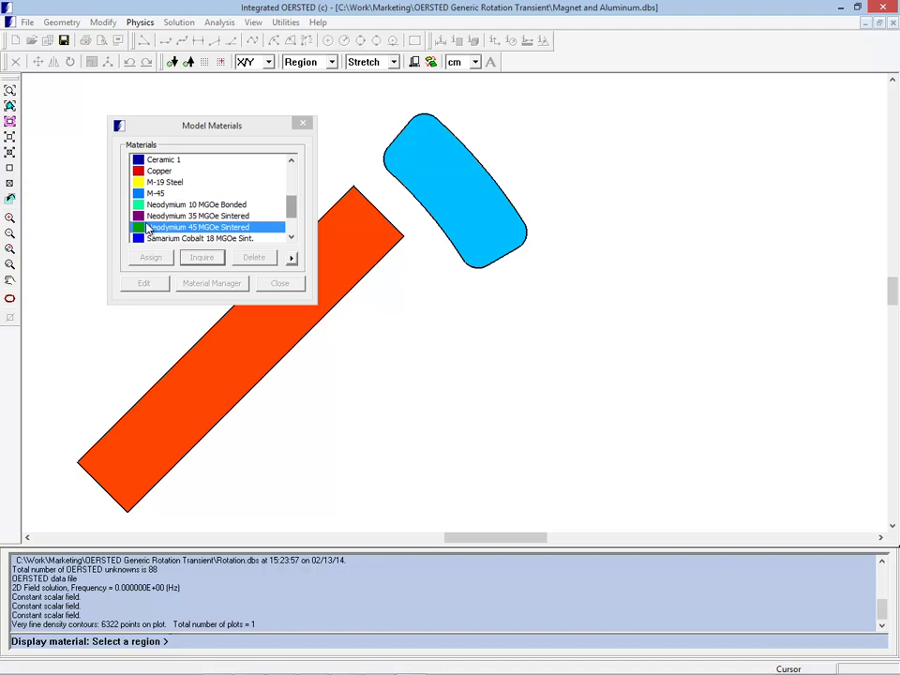
{"action": "left_click", "coordinate": [437, 207]}
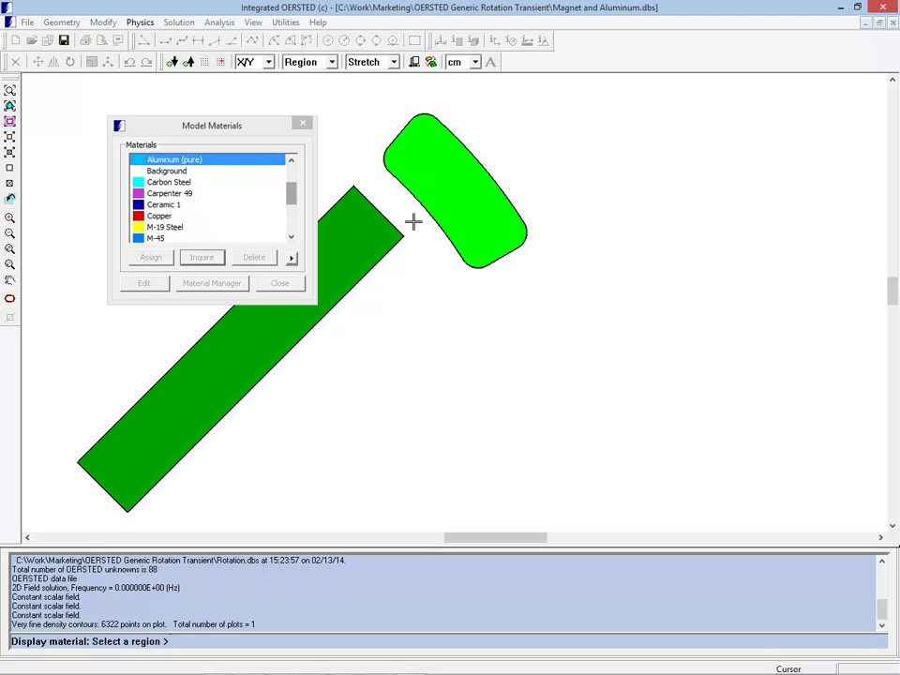
{"action": "right_click", "coordinate": [417, 242]}
{"action": "left_click", "coordinate": [303, 124]}
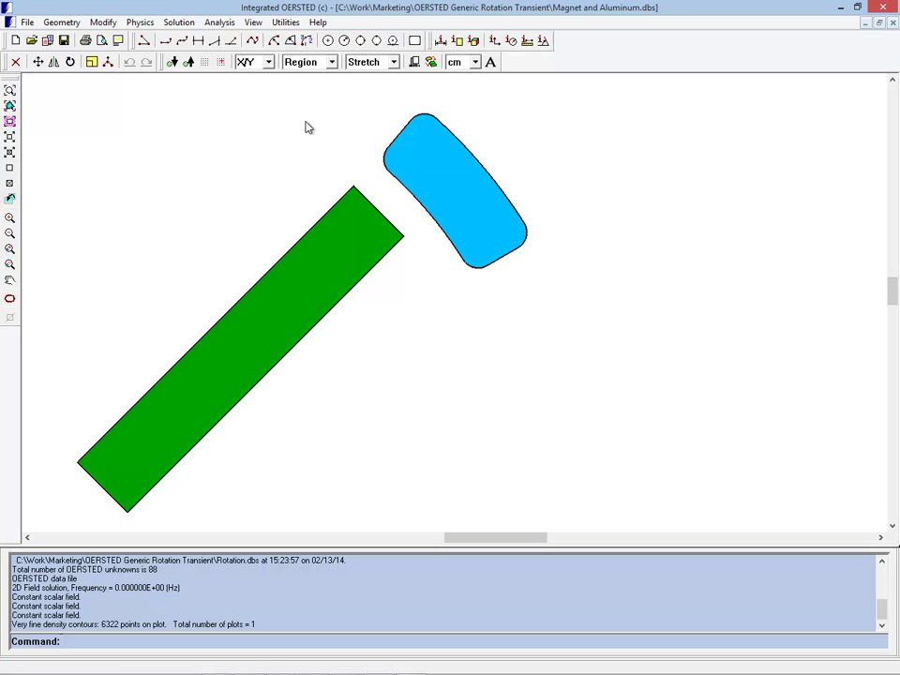
- Plot J-Field (Jz) contours On Region for the aluminum piece from Field Results
{"action": "left_click", "coordinate": [221, 21]}
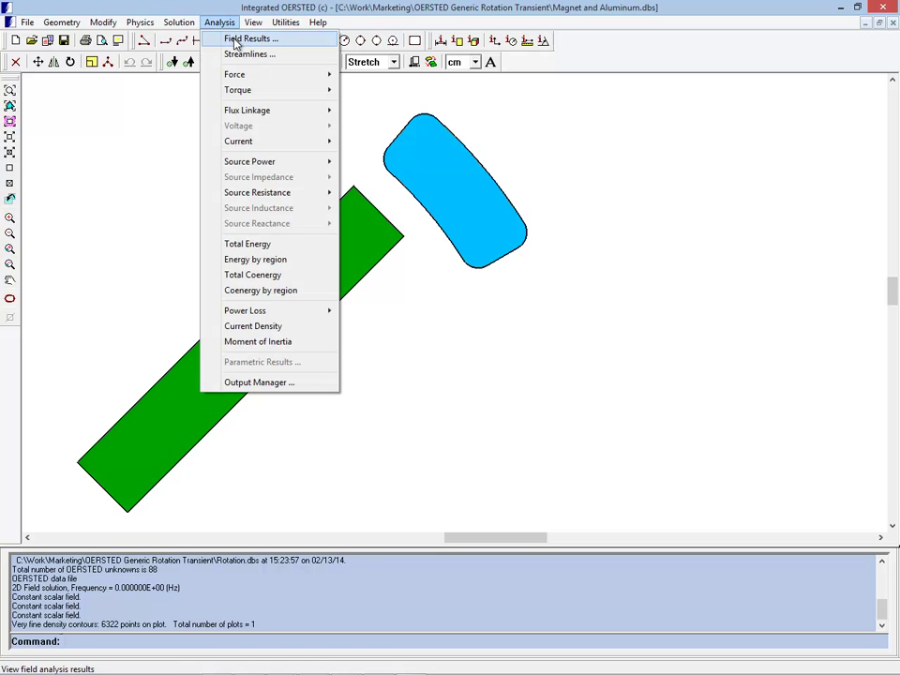
{"action": "left_click", "coordinate": [237, 39]}
{"action": "left_click", "coordinate": [742, 152]}
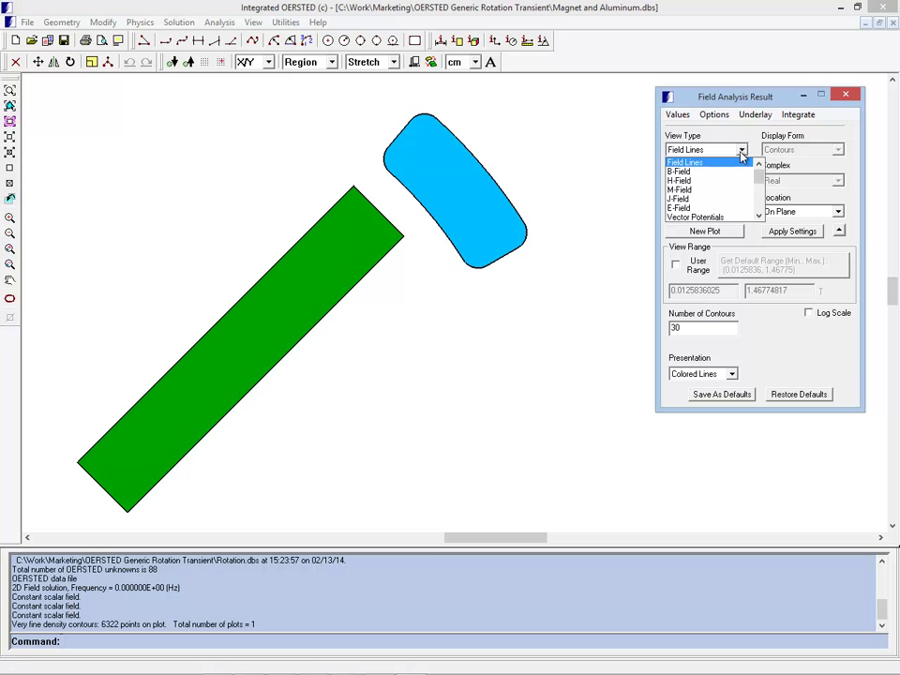
{"action": "left_click", "coordinate": [683, 197]}
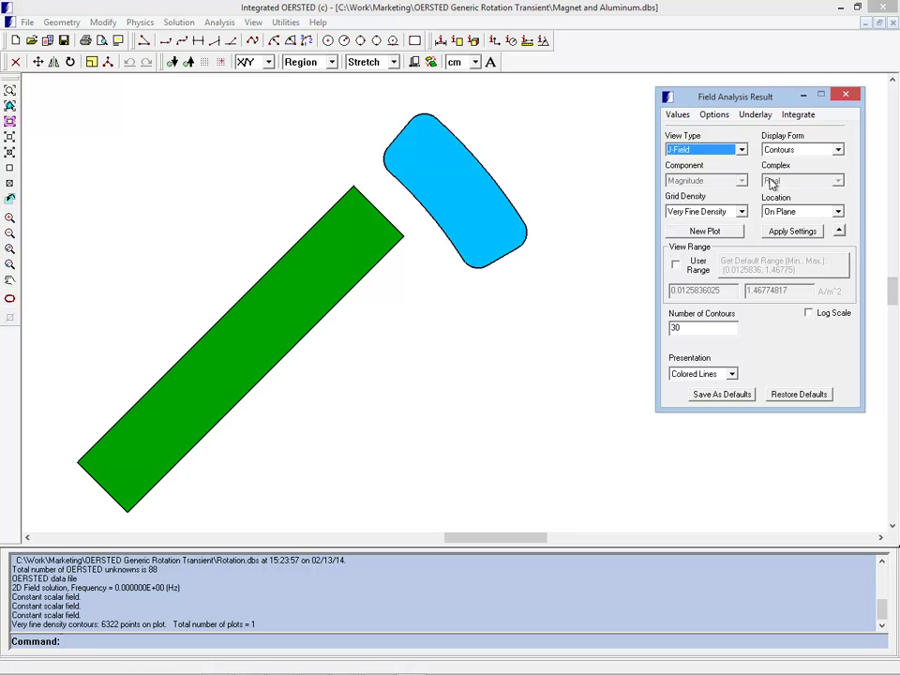
{"action": "left_click", "coordinate": [802, 212]}
{"action": "left_click", "coordinate": [784, 234]}
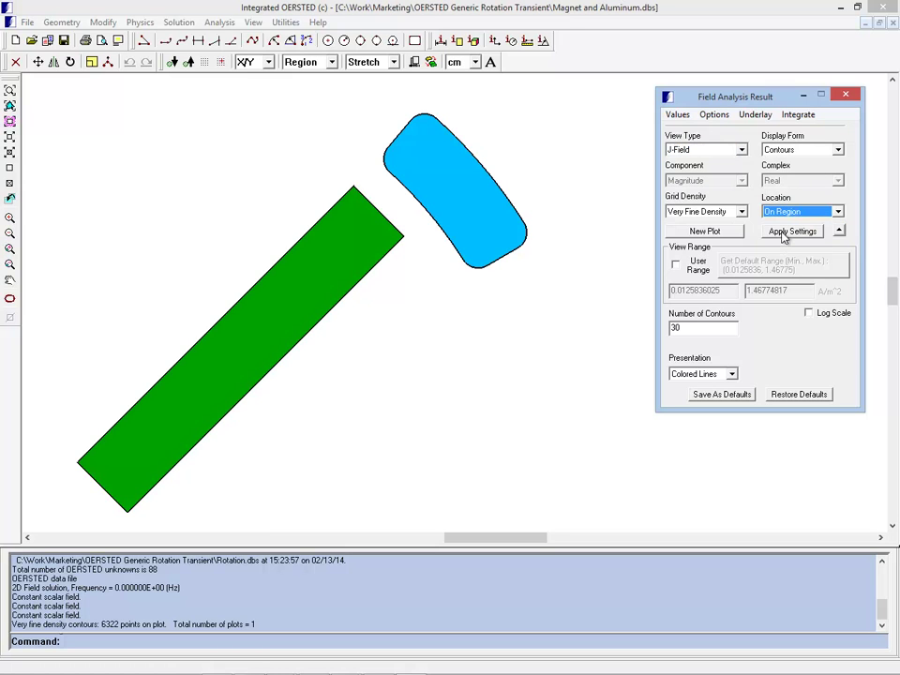
{"action": "left_click", "coordinate": [710, 232]}
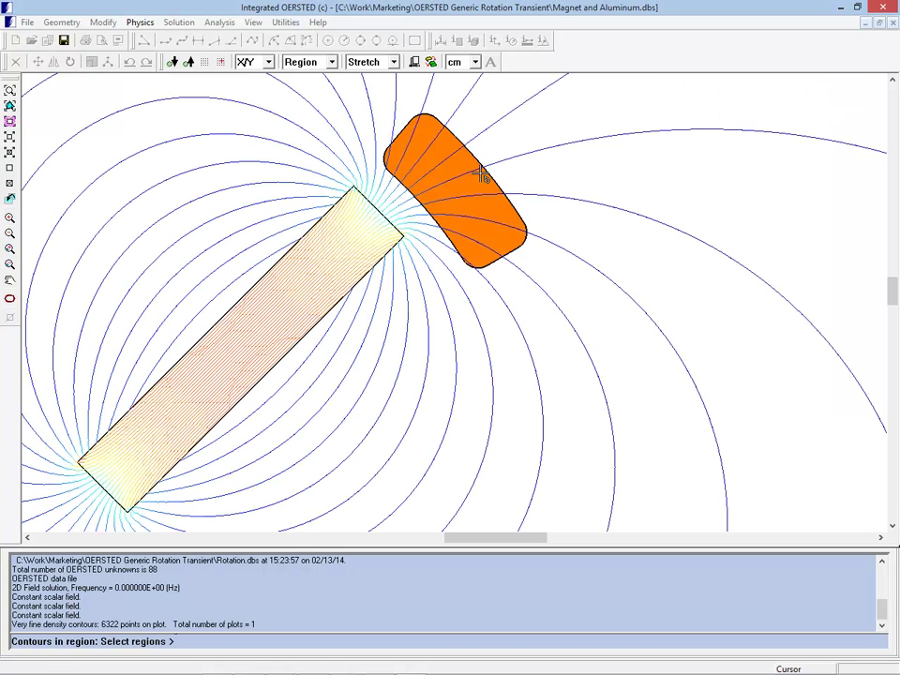
{"action": "left_click", "coordinate": [466, 181]}
{"action": "right_click", "coordinate": [466, 185]}
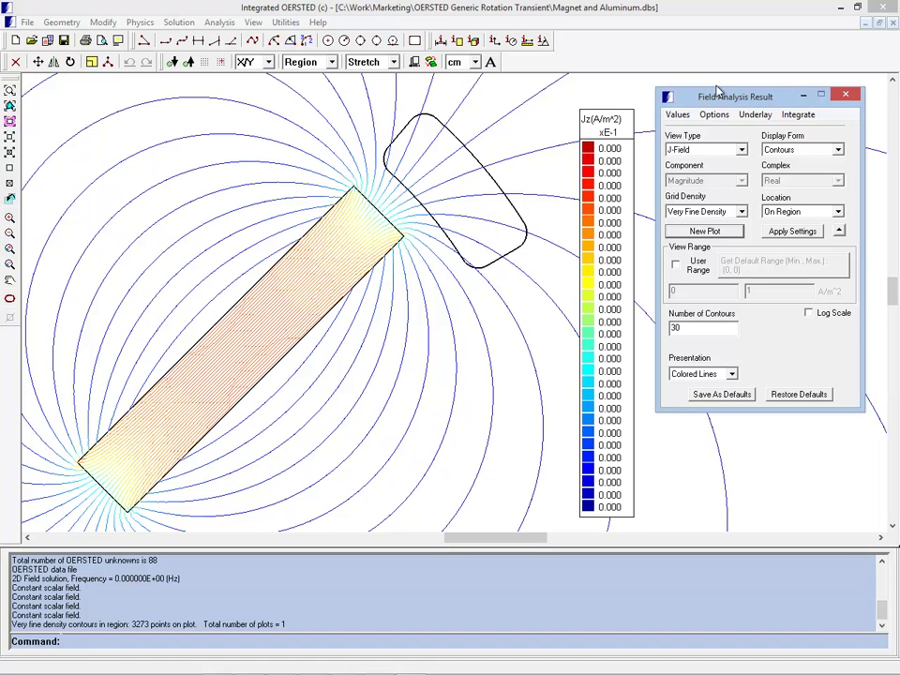
{"action": "left_click", "coordinate": [846, 94]}
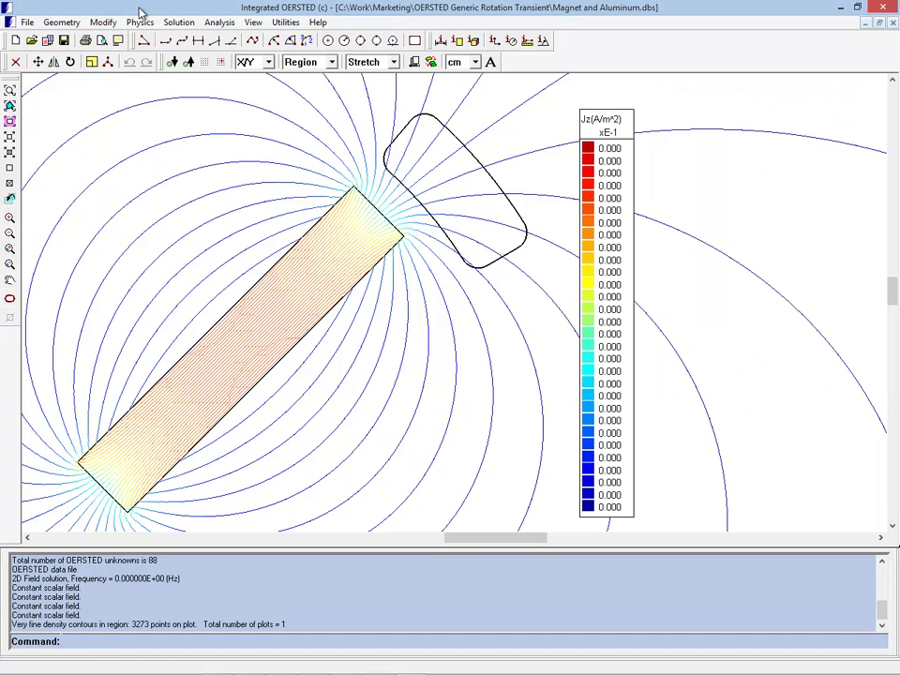
{"action": "left_click", "coordinate": [139, 22]}
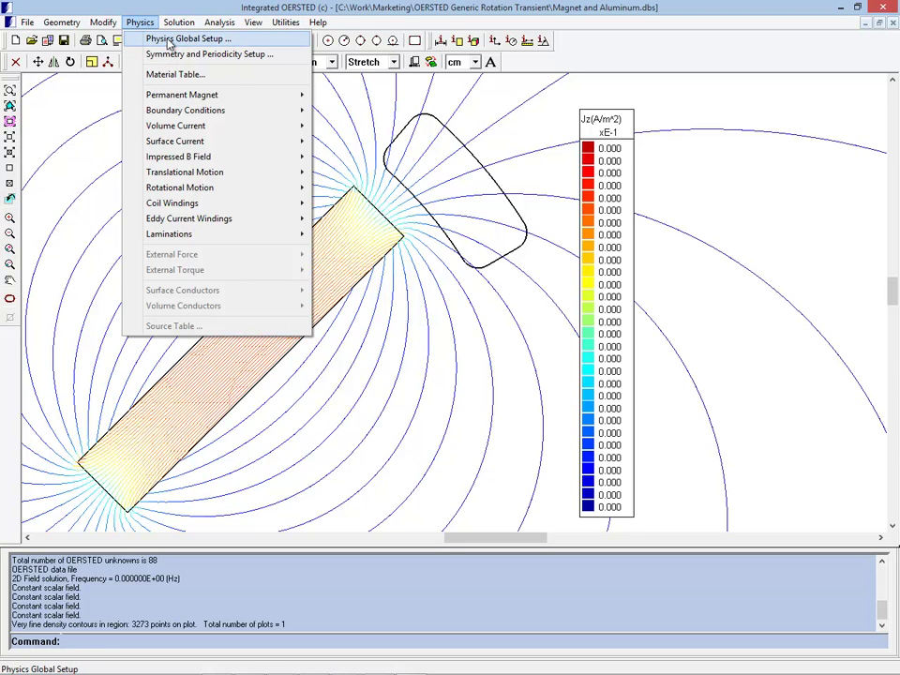
{"action": "left_click", "coordinate": [169, 40]}
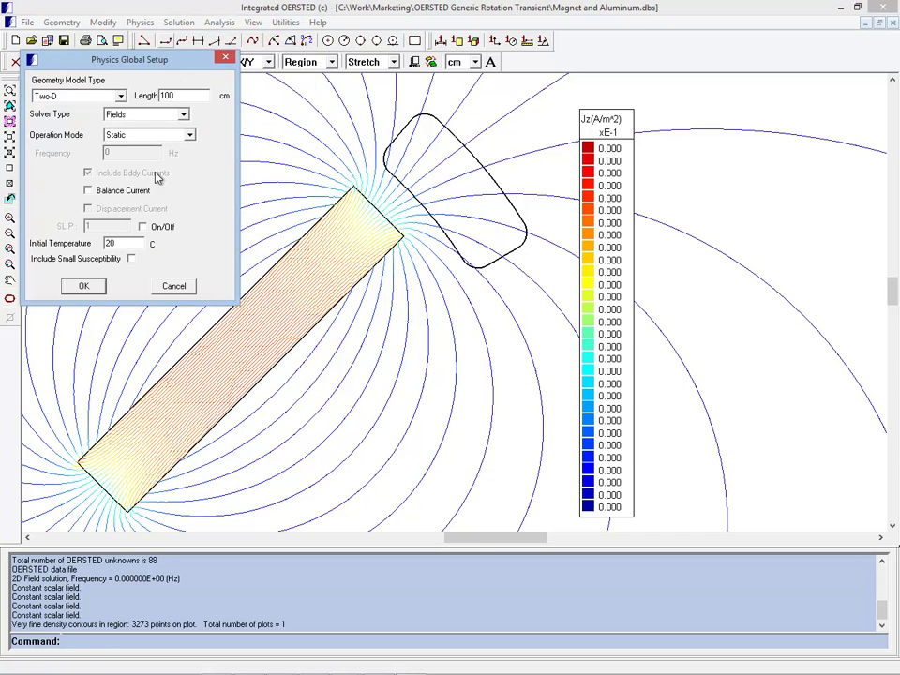
{"action": "left_click", "coordinate": [174, 286]}
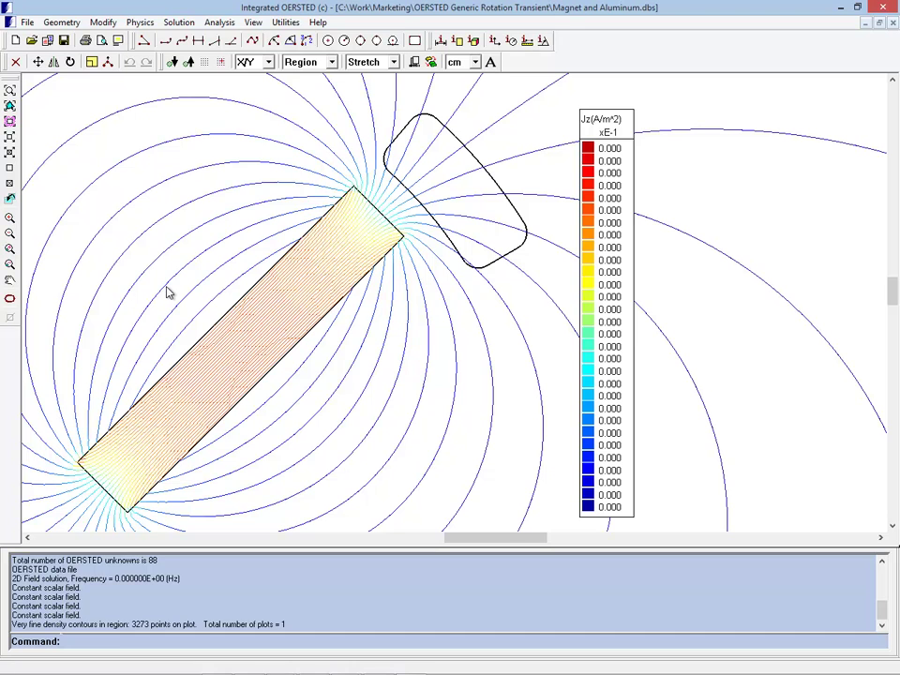
- Browse the Parameter Type list in Parametric Setup, then cancel and close without defining a parameter
{"action": "left_click", "coordinate": [176, 22]}
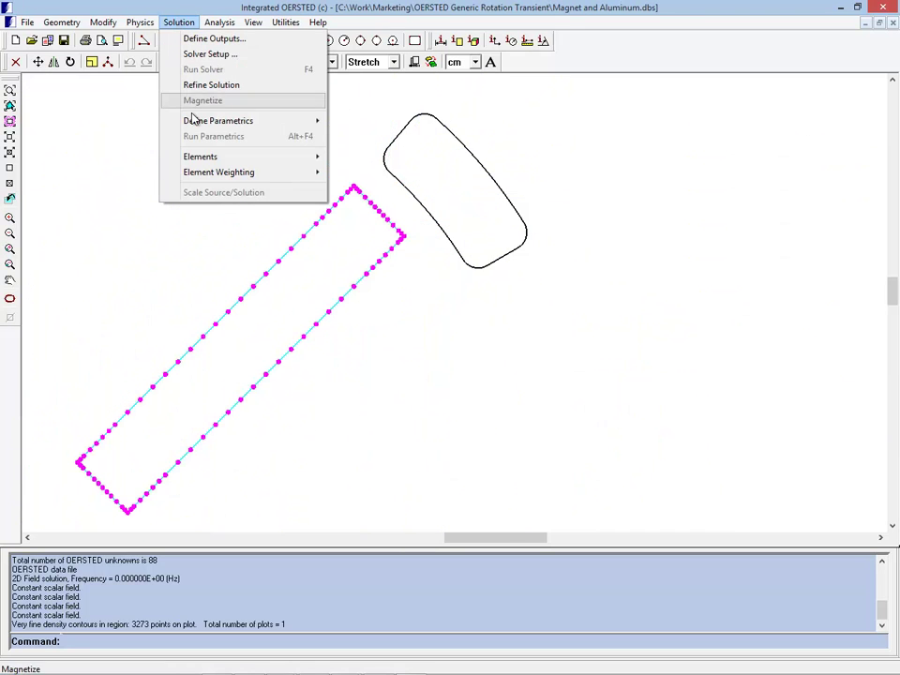
{"action": "mouse_move", "coordinate": [200, 125]}
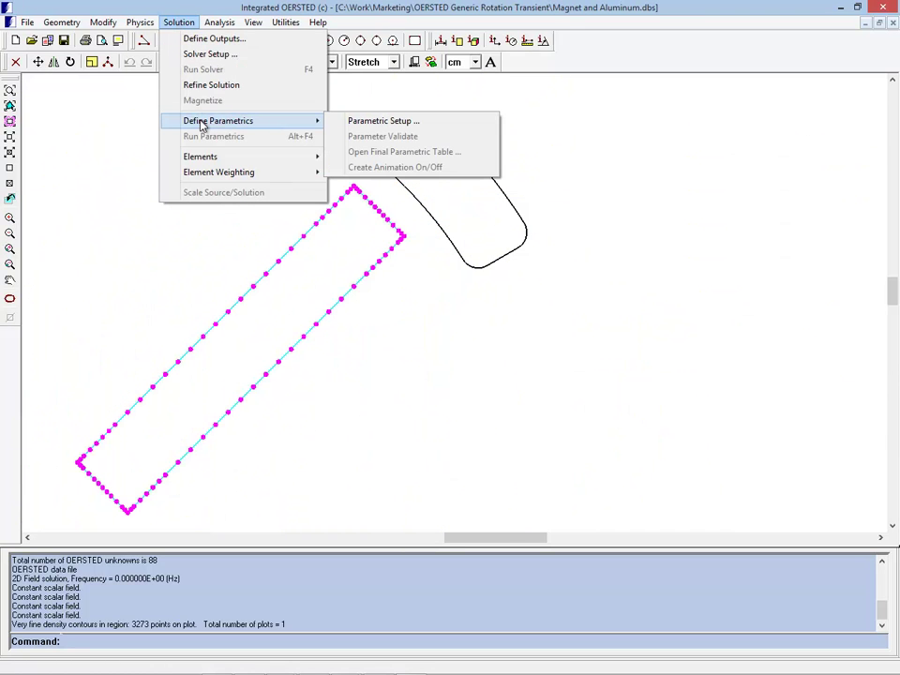
{"action": "left_click", "coordinate": [383, 121]}
{"action": "left_click", "coordinate": [31, 180]}
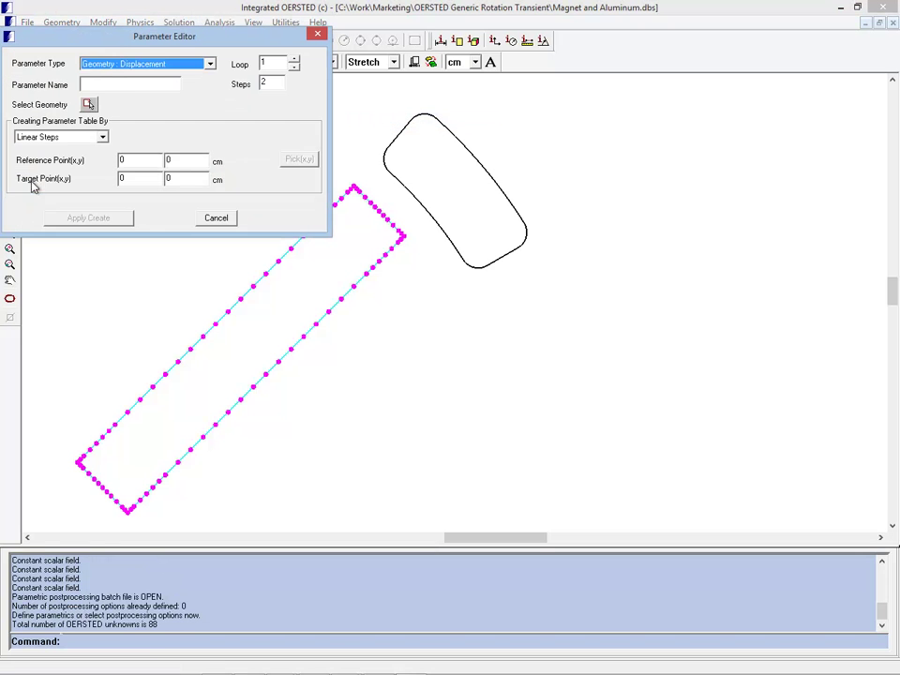
{"action": "left_click", "coordinate": [211, 65]}
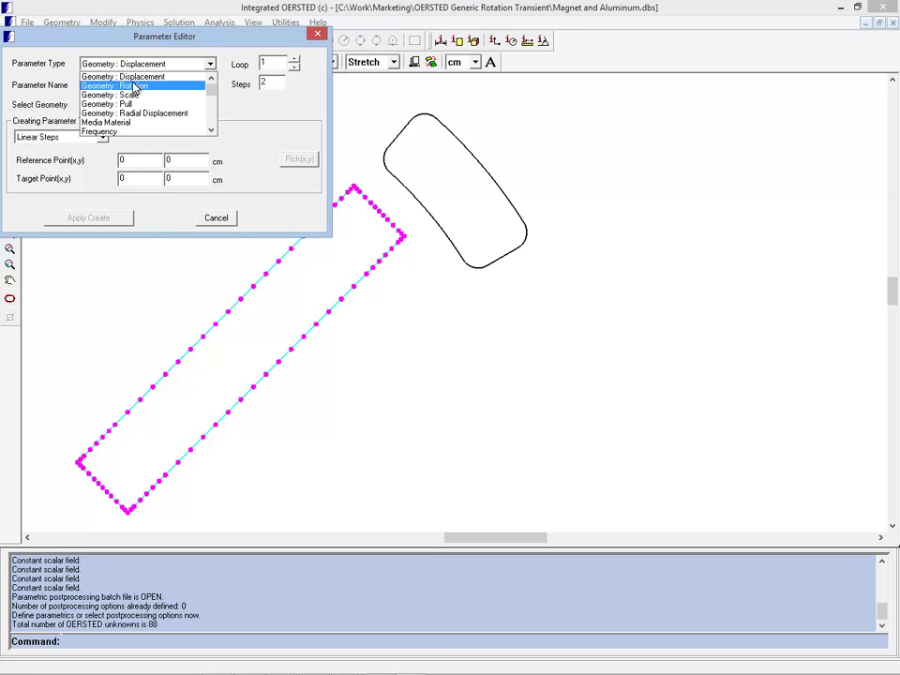
{"action": "left_click", "coordinate": [319, 36]}
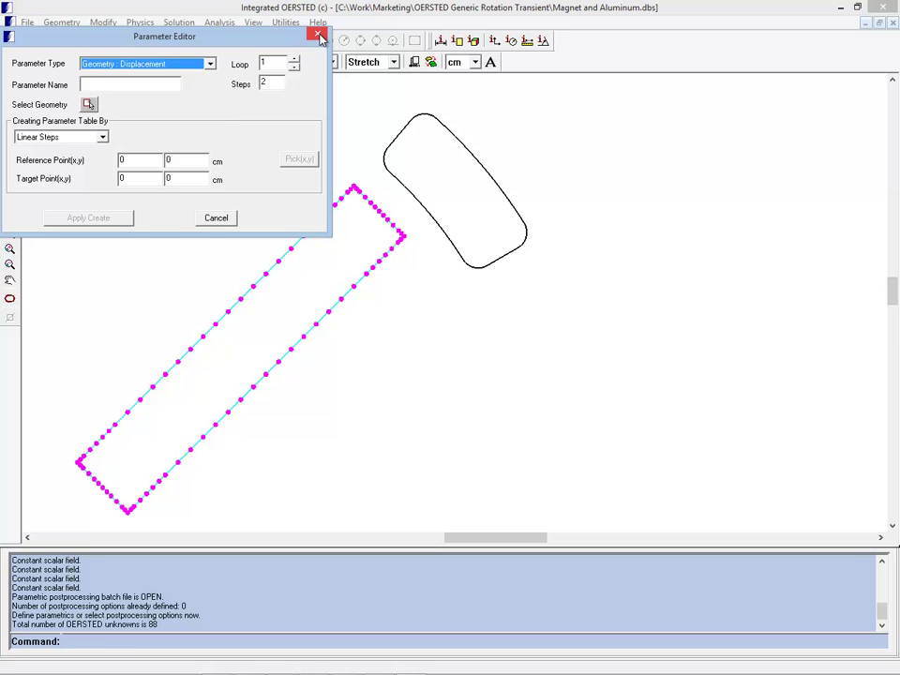
{"action": "left_click", "coordinate": [222, 219]}
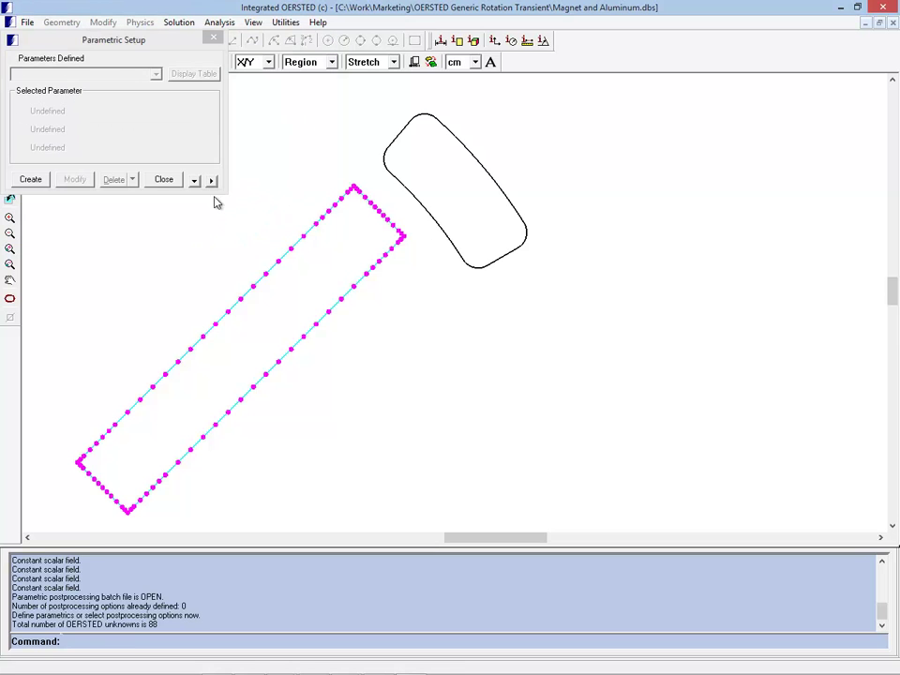
{"action": "left_click", "coordinate": [214, 37]}
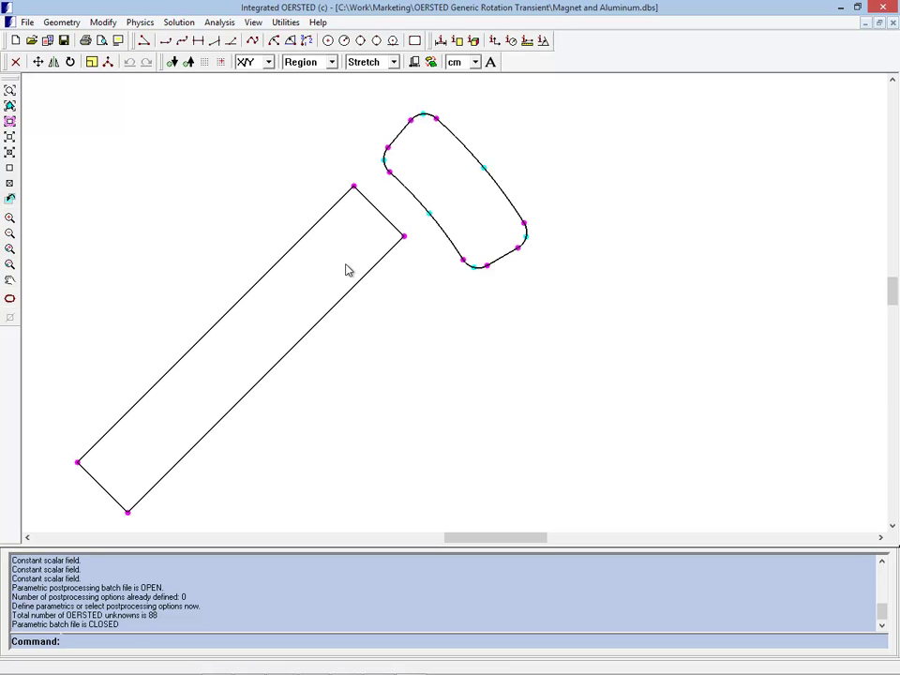
- Open the recent Rotation.dbs model without saving the current one
{"action": "left_click", "coordinate": [27, 22]}
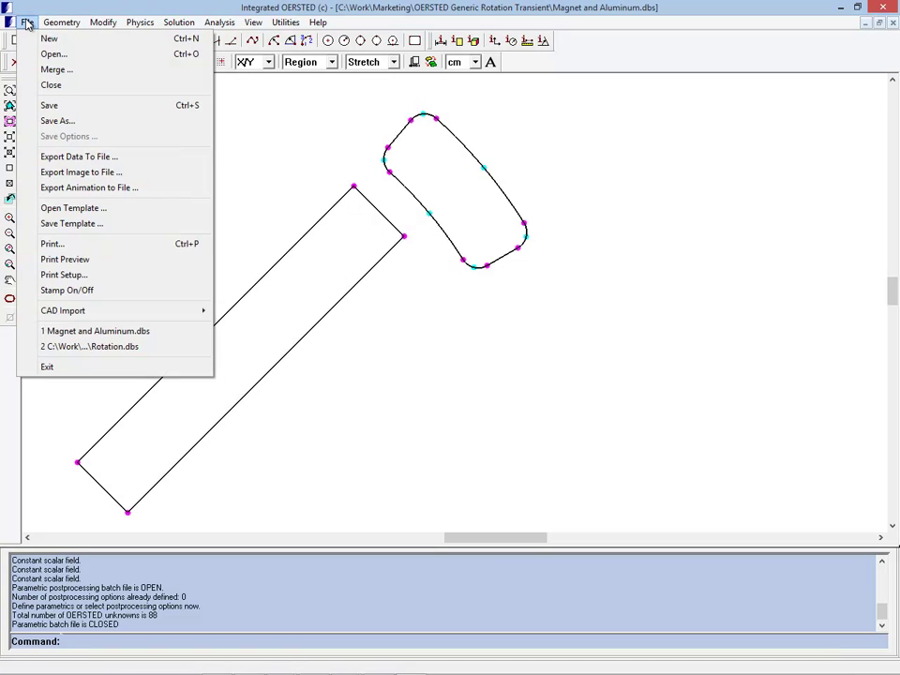
{"action": "left_click", "coordinate": [94, 347]}
{"action": "left_click", "coordinate": [509, 383]}
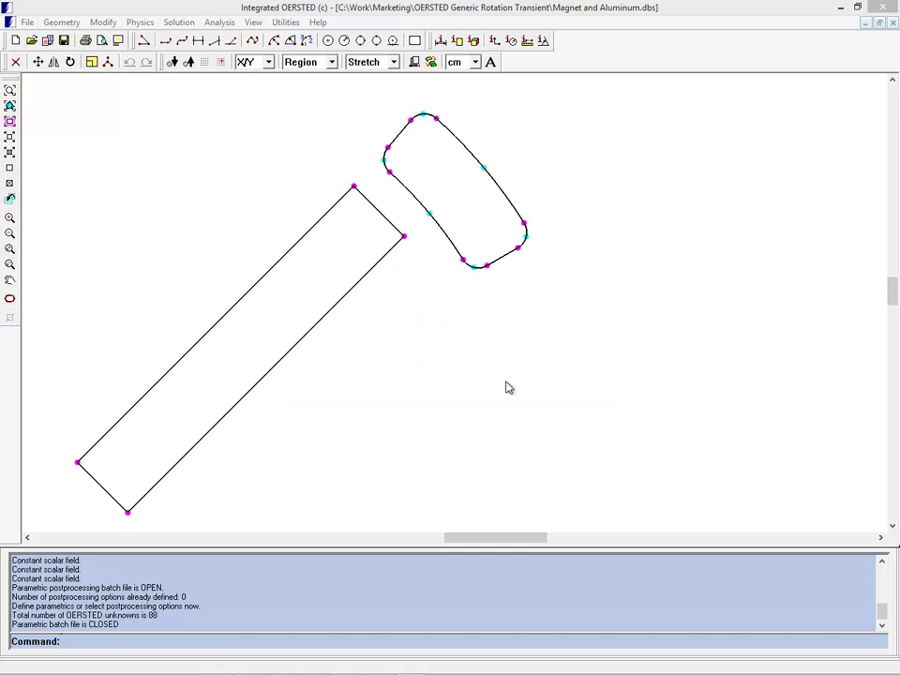
- Check that Physics Global Setup uses Rotational Transient mode, then cancel unchanged
{"action": "left_click", "coordinate": [147, 26]}
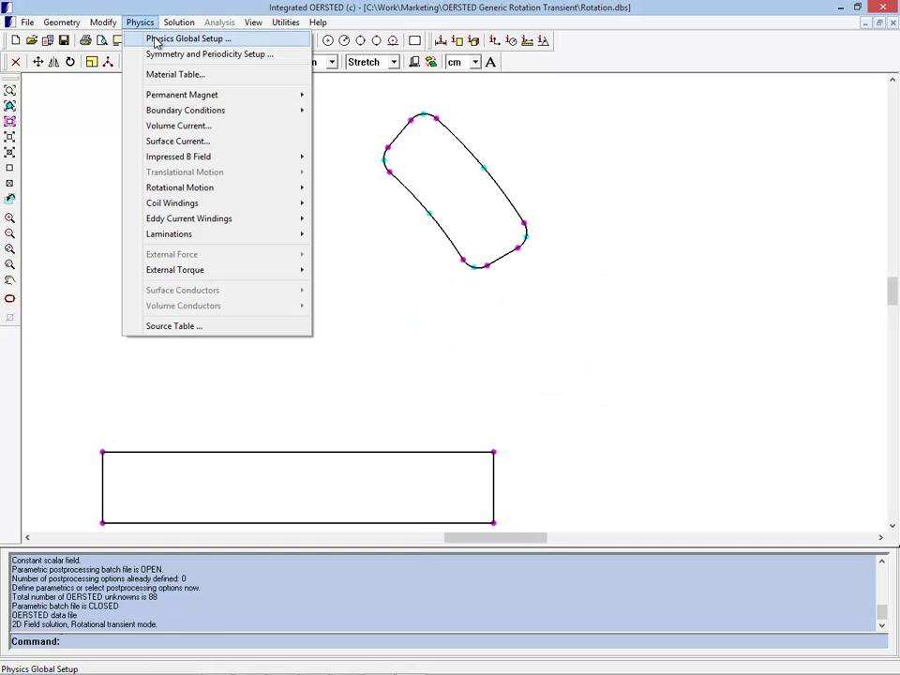
{"action": "left_click", "coordinate": [158, 40]}
{"action": "left_click_drag", "start_coordinate": [164, 60], "coordinate": [167, 62]}
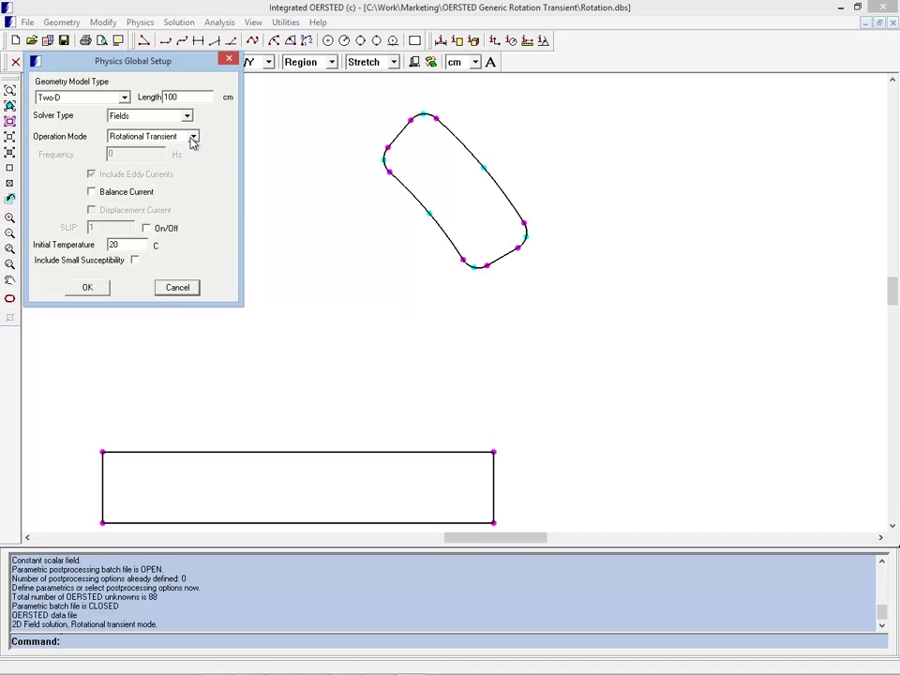
{"action": "left_click", "coordinate": [178, 287]}
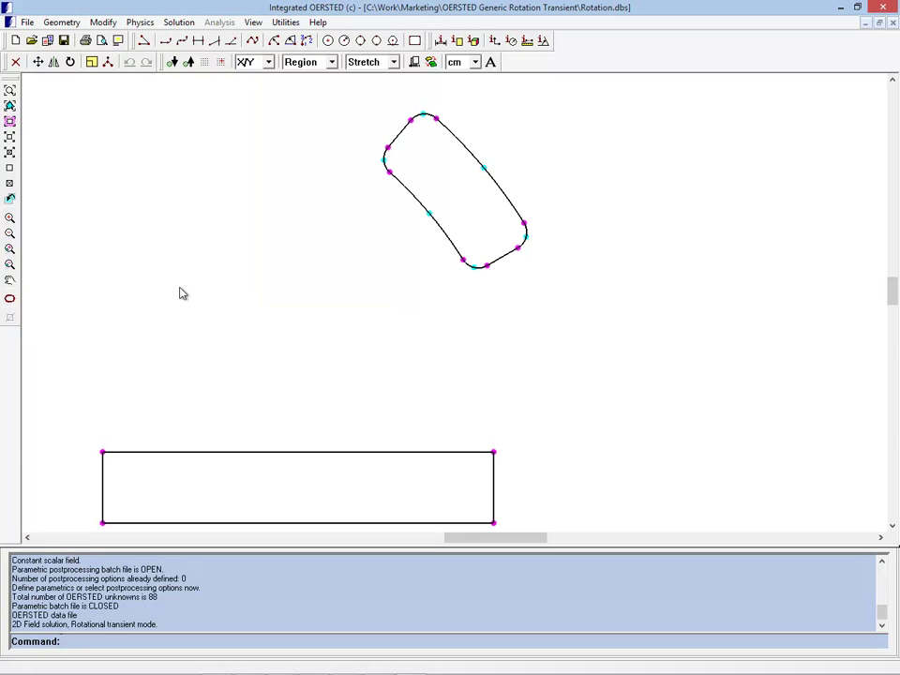
- Display the rectangular magnet's rotational motion: constant 1000 deg/s about center (0, 0) cm
{"action": "left_click", "coordinate": [140, 22]}
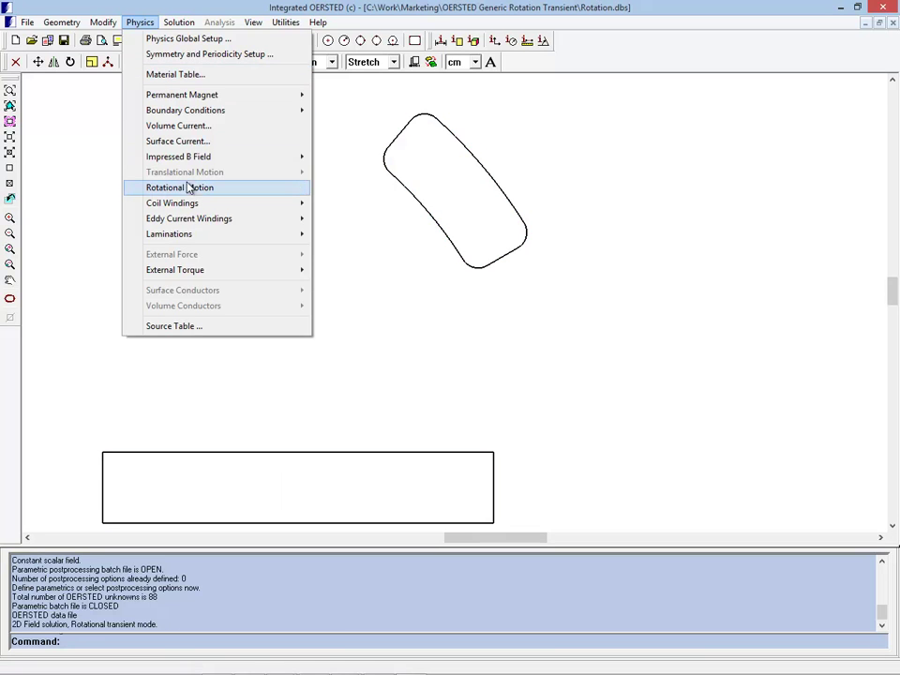
{"action": "mouse_move", "coordinate": [196, 190]}
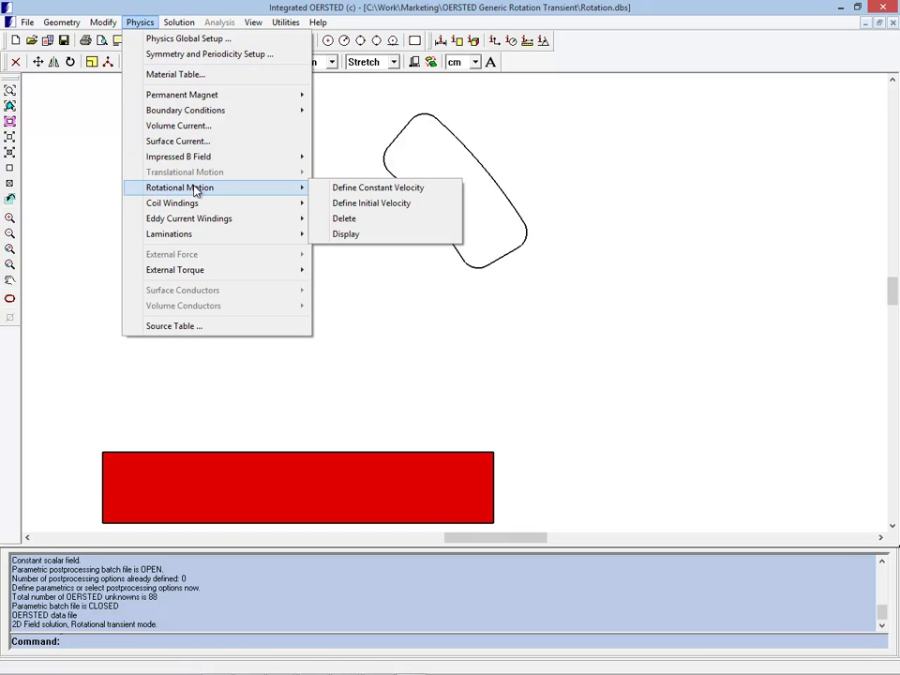
{"action": "left_click", "coordinate": [352, 234]}
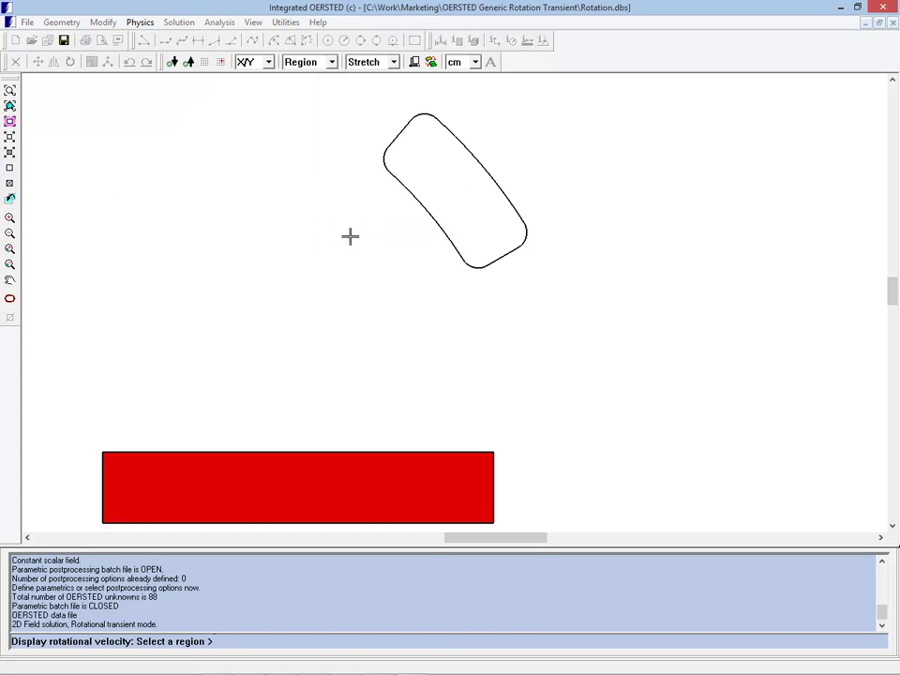
{"action": "left_click", "coordinate": [308, 474]}
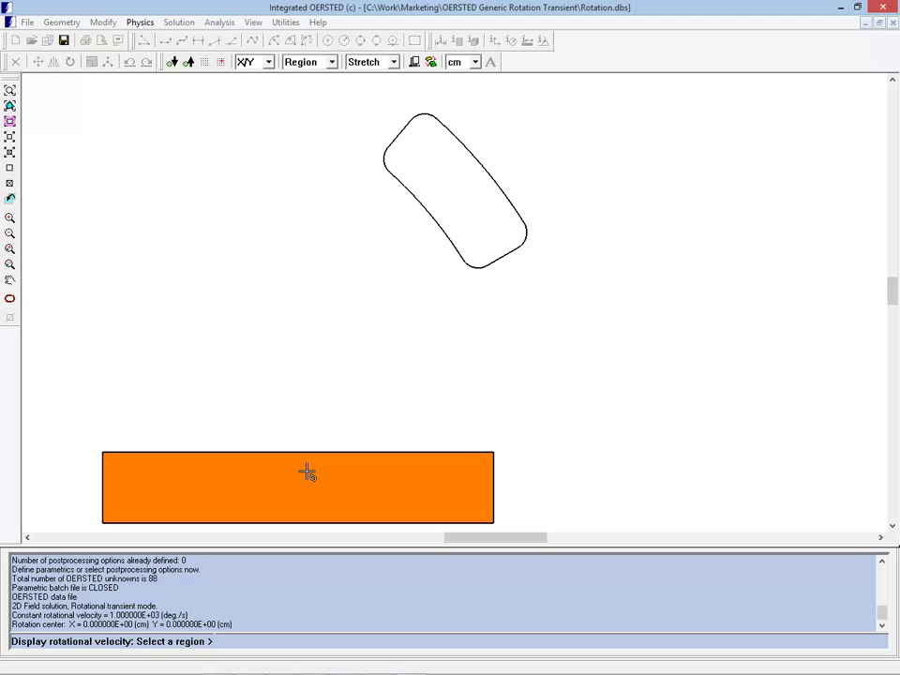
{"action": "right_click", "coordinate": [307, 474]}
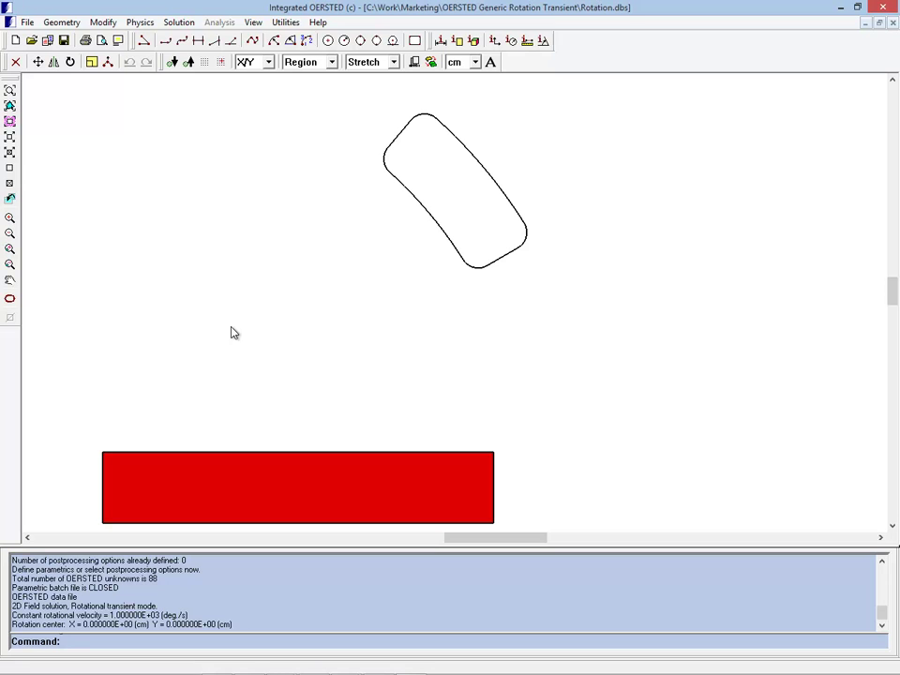
{"action": "left_click", "coordinate": [179, 22]}
{"action": "left_click", "coordinate": [200, 59]}
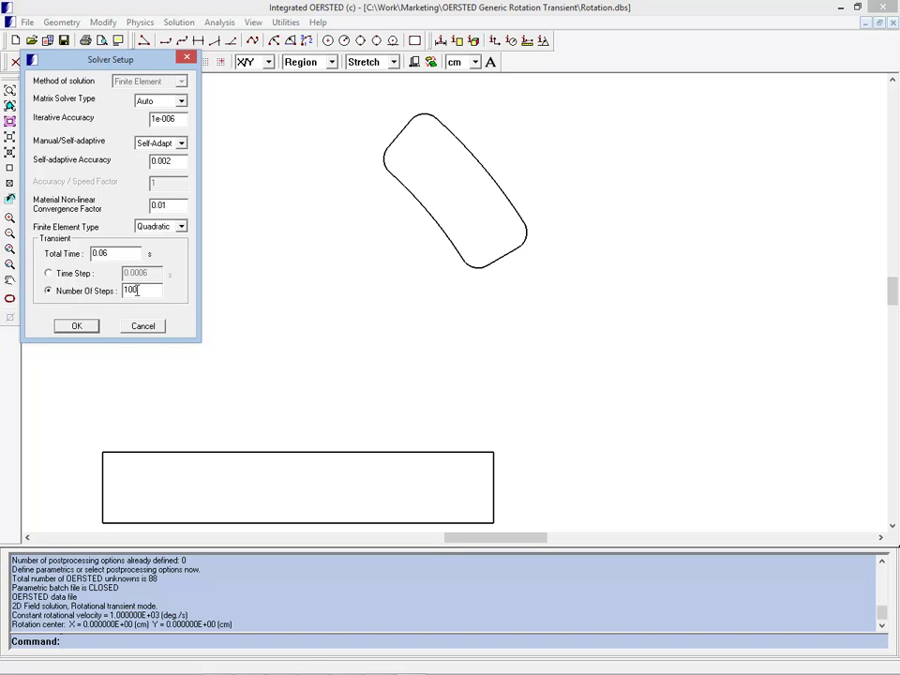
{"action": "left_click", "coordinate": [79, 326]}
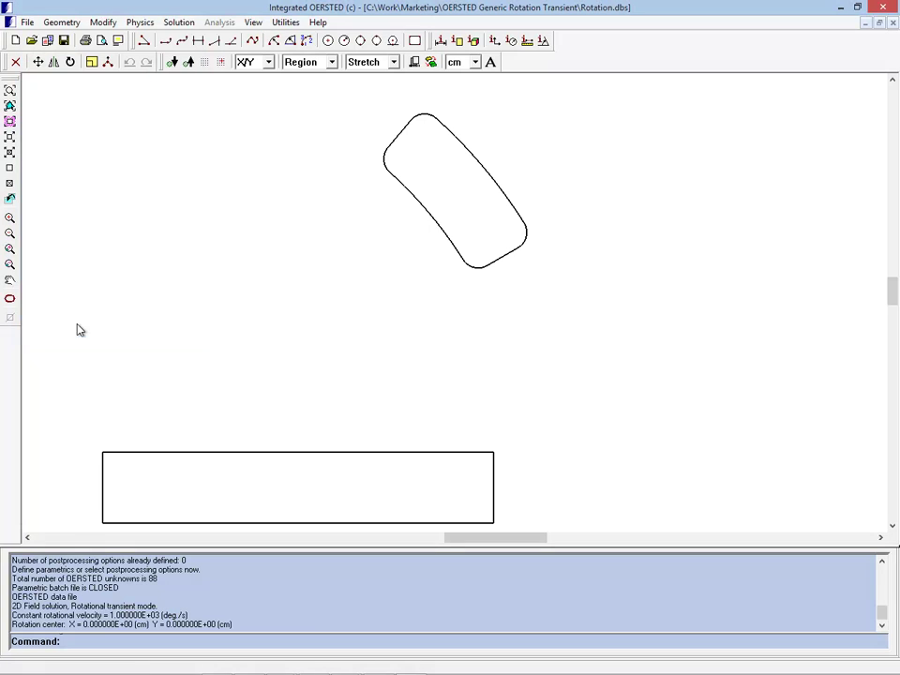
{"action": "left_click", "coordinate": [187, 24]}
{"action": "left_click", "coordinate": [214, 39]}
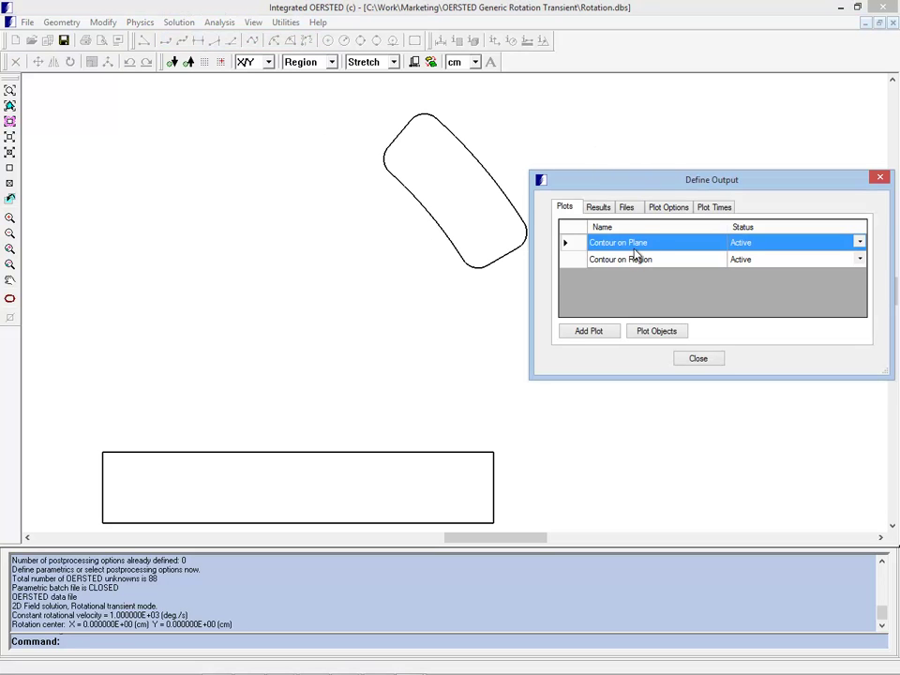
{"action": "left_click", "coordinate": [881, 179]}
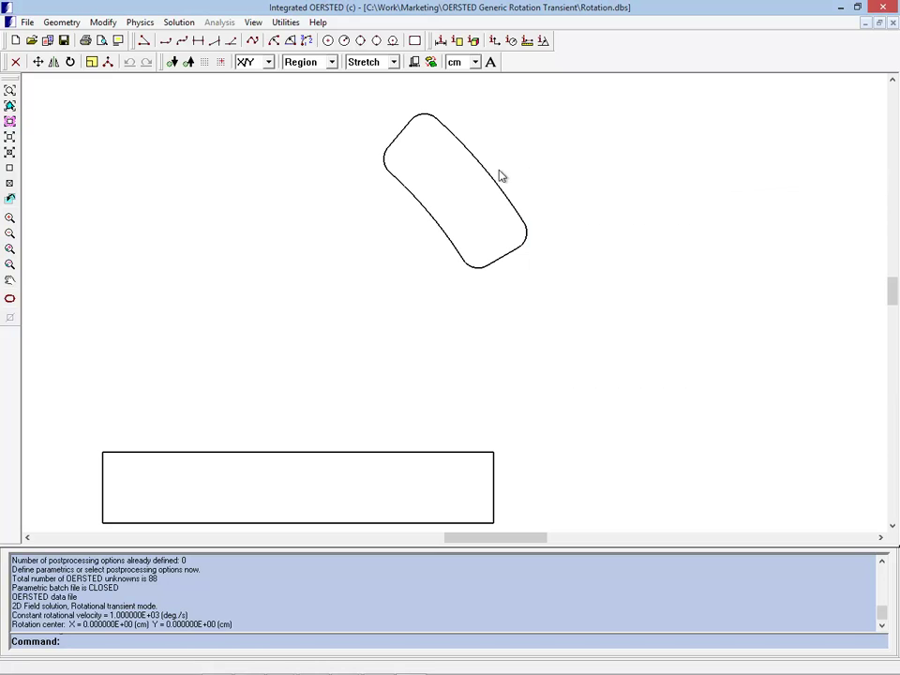
- Run the solver on the rotational transient model through all 101 steps
{"action": "left_click", "coordinate": [178, 21]}
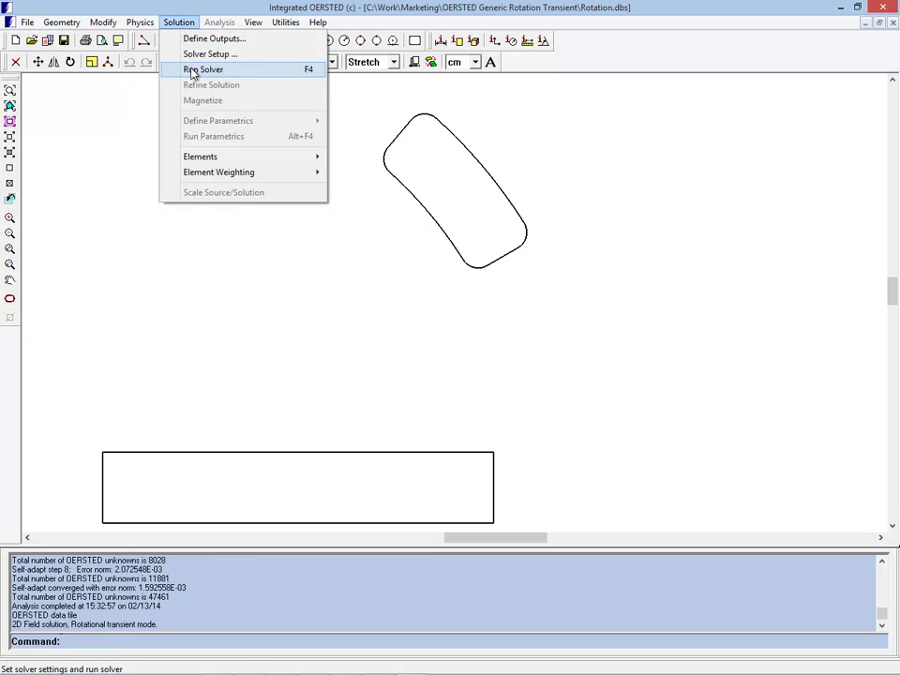
{"action": "left_click", "coordinate": [193, 68]}
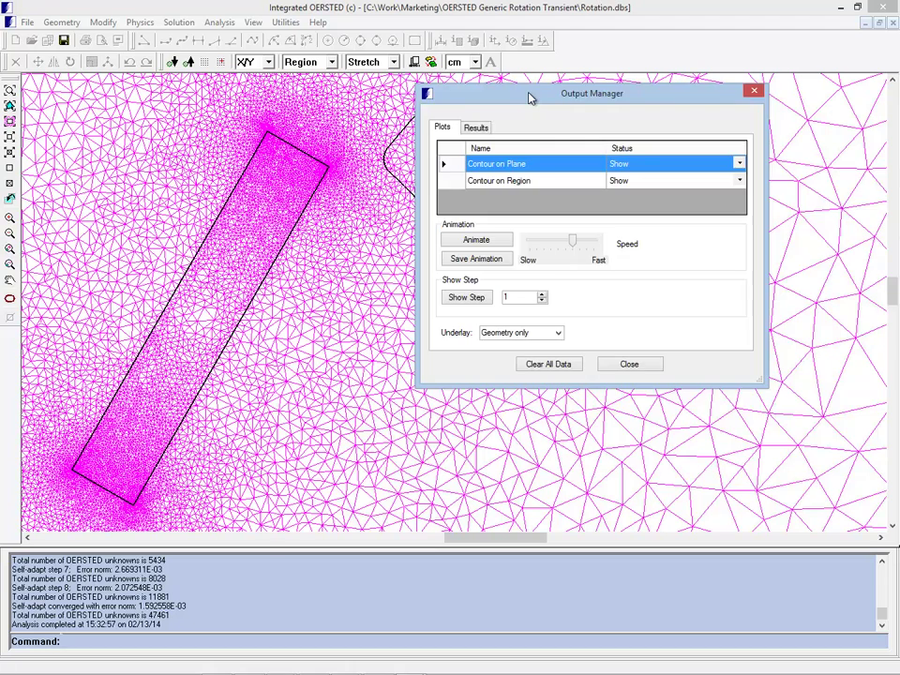
- Show Jz contours step by step up to step 4 (0.0108 s), then raise animation speed toward Fast
{"action": "left_click_drag", "start_coordinate": [530, 97], "coordinate": [637, 192]}
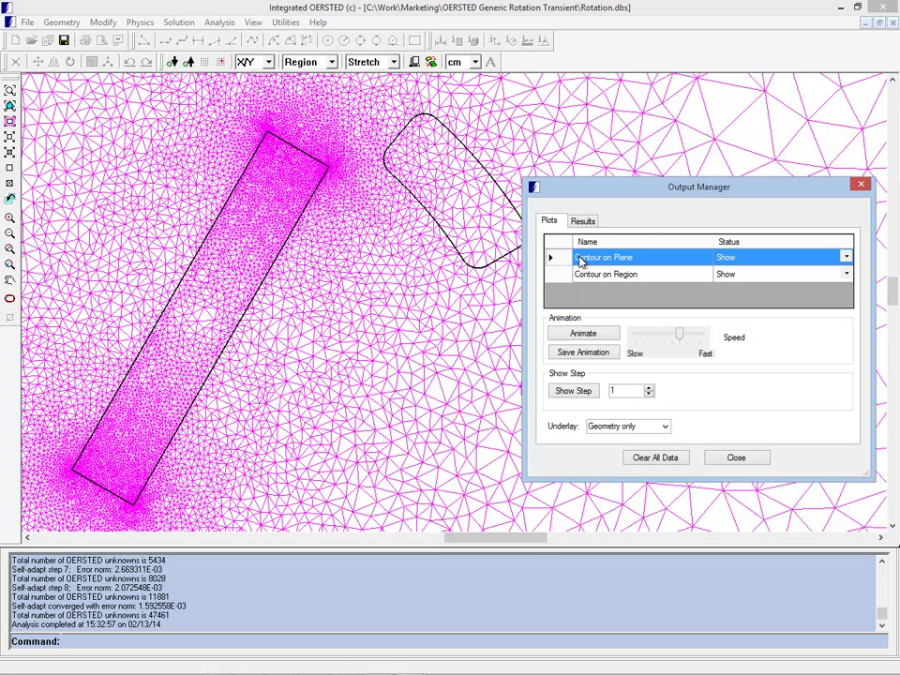
{"action": "left_click", "coordinate": [577, 393]}
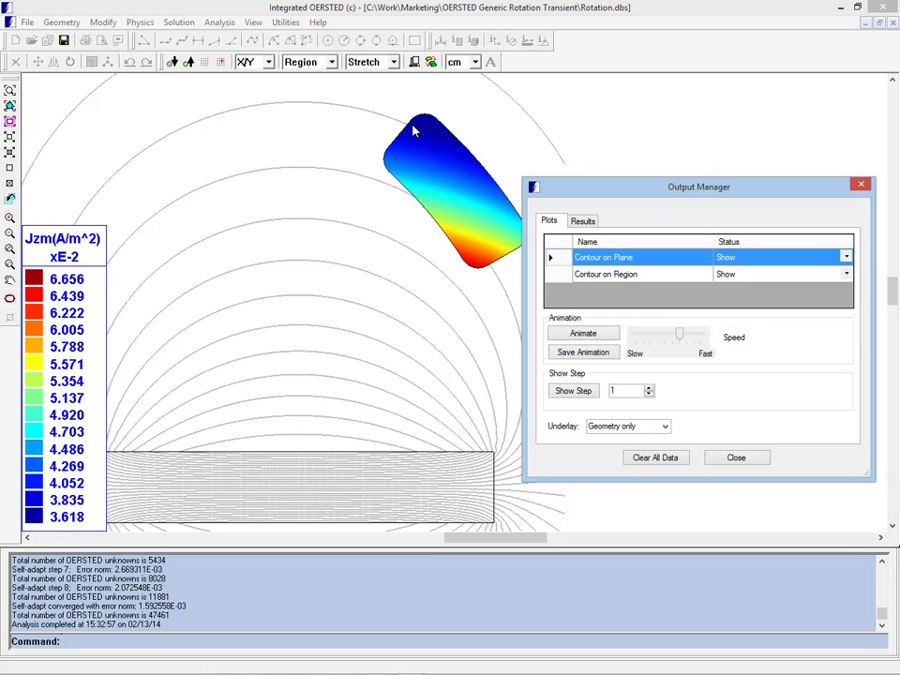
{"action": "left_click", "coordinate": [648, 389]}
{"action": "left_click", "coordinate": [582, 392]}
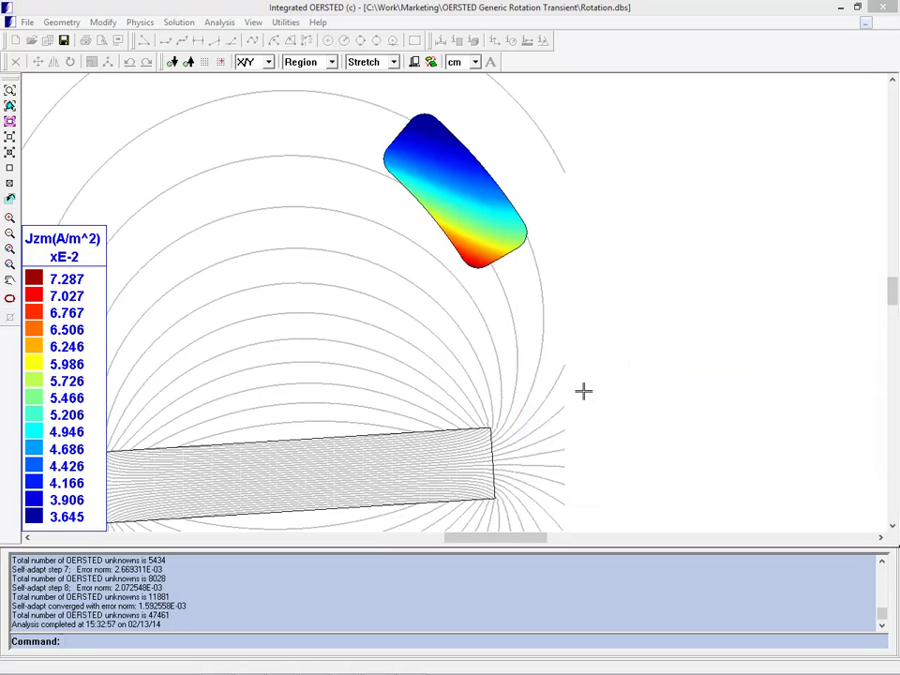
{"action": "left_click", "coordinate": [648, 387]}
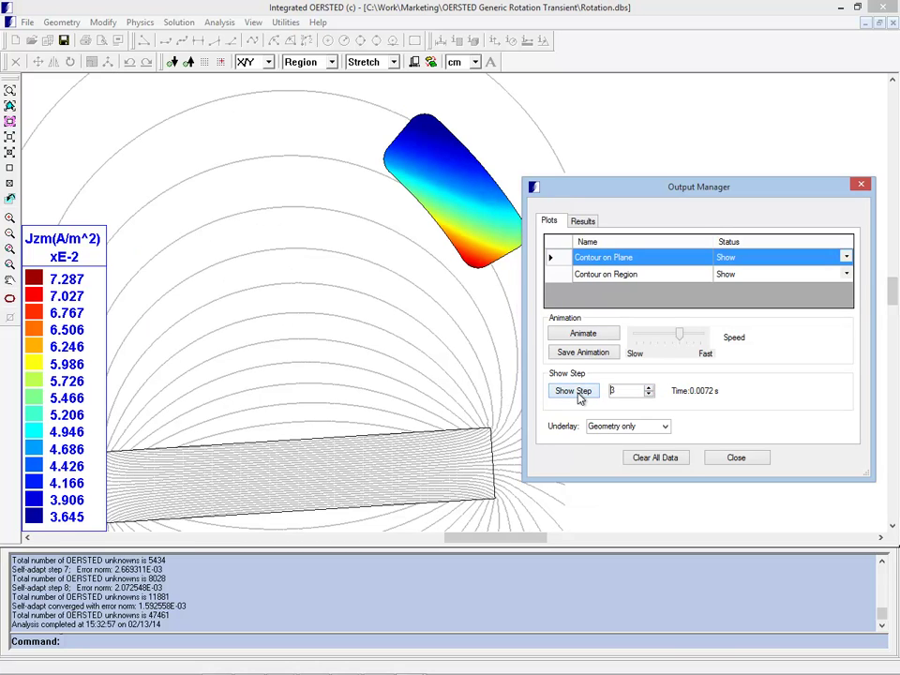
{"action": "left_click", "coordinate": [579, 394]}
{"action": "left_click", "coordinate": [649, 388]}
{"action": "left_click", "coordinate": [583, 391]}
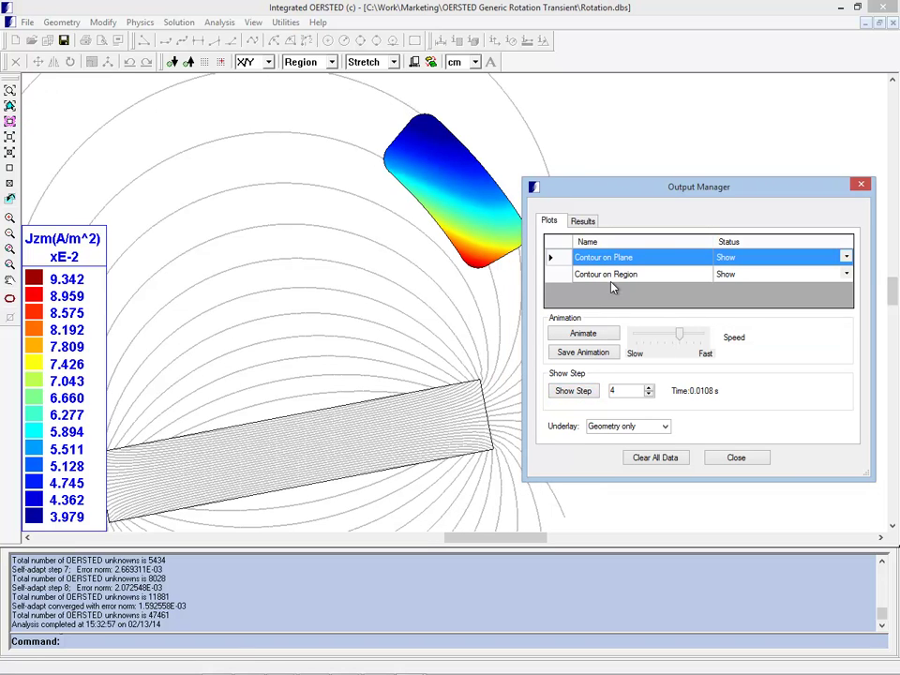
{"action": "left_click_drag", "start_coordinate": [681, 337], "coordinate": [694, 339]}
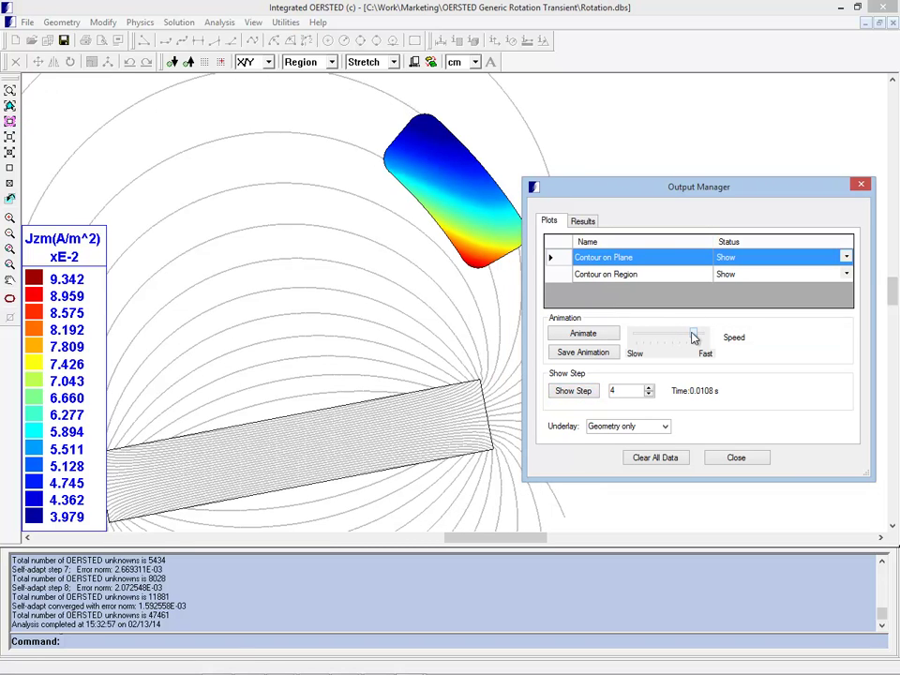
- Animate the Jz eddy-current contours in the aluminum across all time steps
{"action": "left_click", "coordinate": [584, 333]}
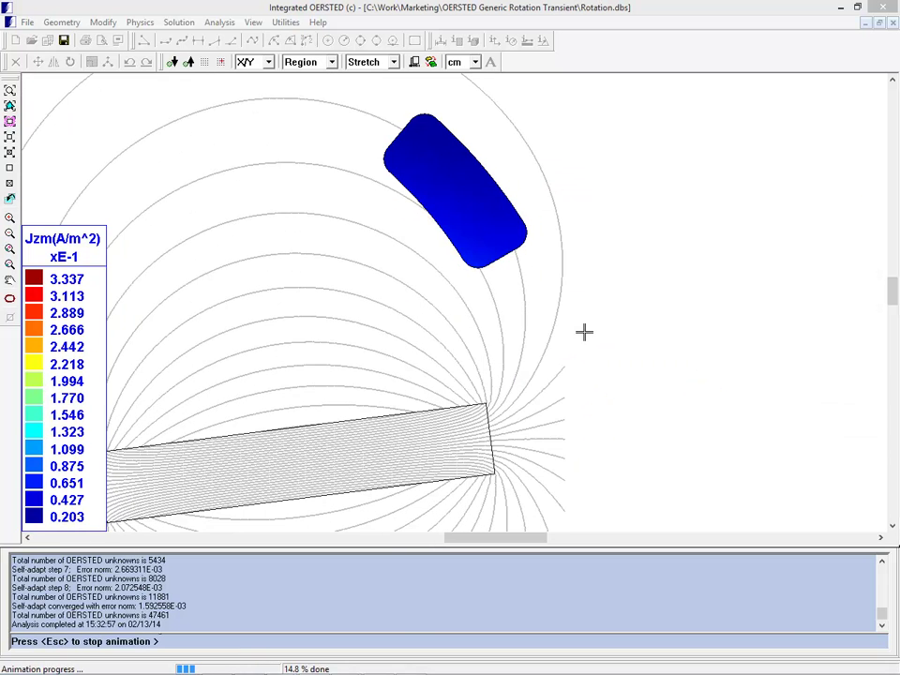